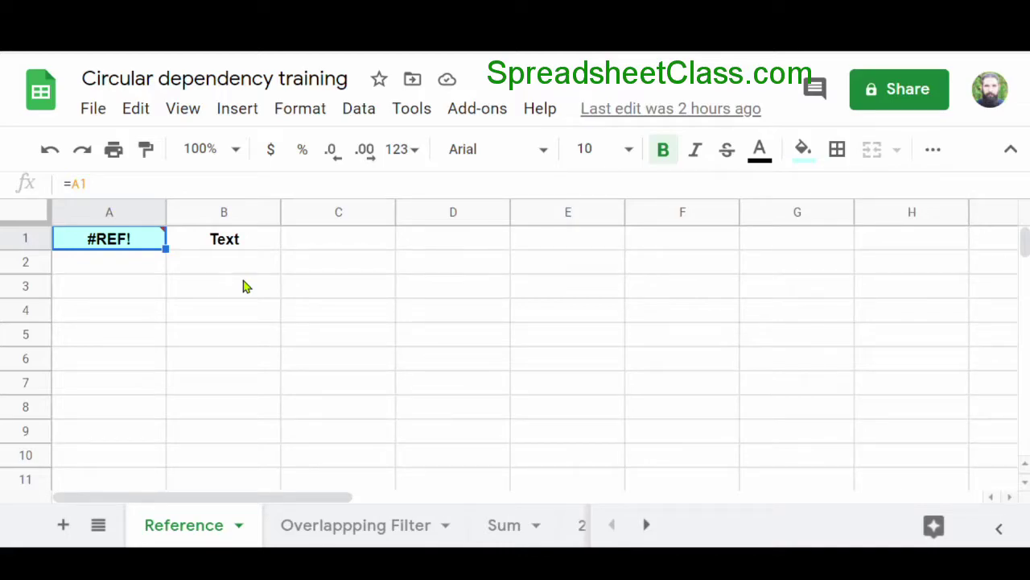
- Replace A1's self-referencing =A1 formula with =B1 on the Reference sheet
mouse_move(148, 247)
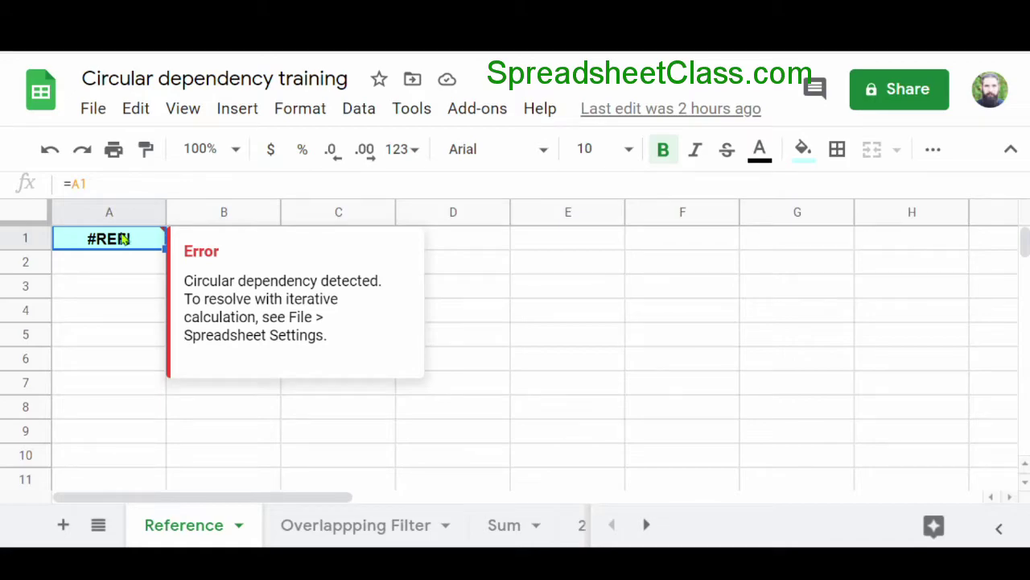
left_click(78, 184)
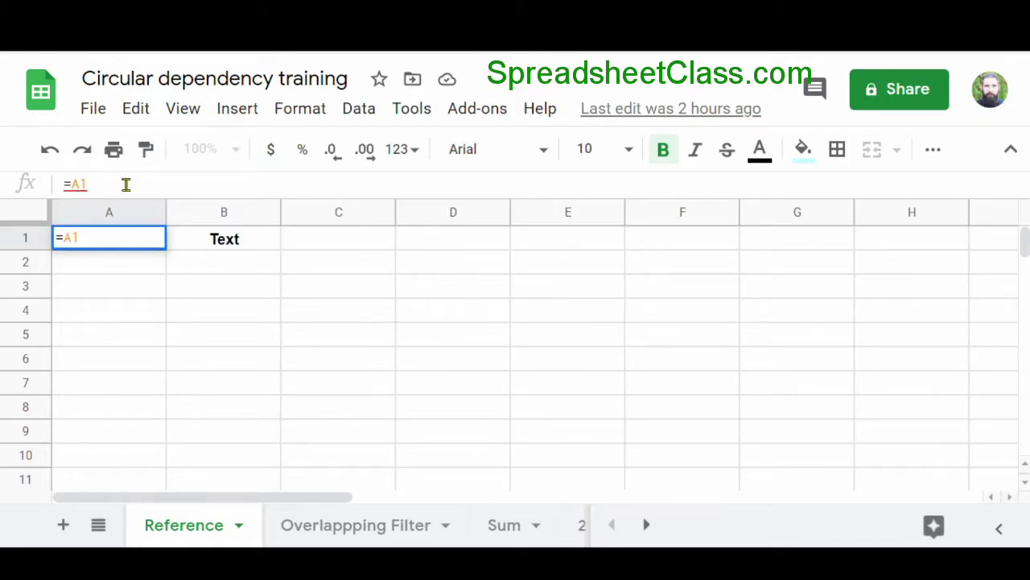
key("BackSpace")
key("BackSpace")
type("b1")
key("Return")
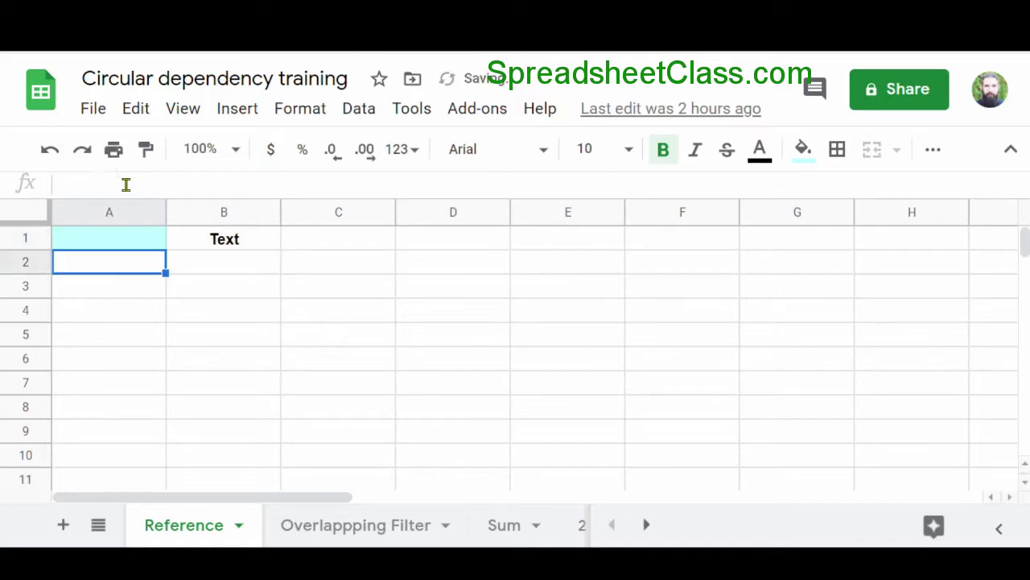
- Check A1's new formula, then inspect the circular error in D2's FILTER on Overlapping Filter
left_click(143, 247)
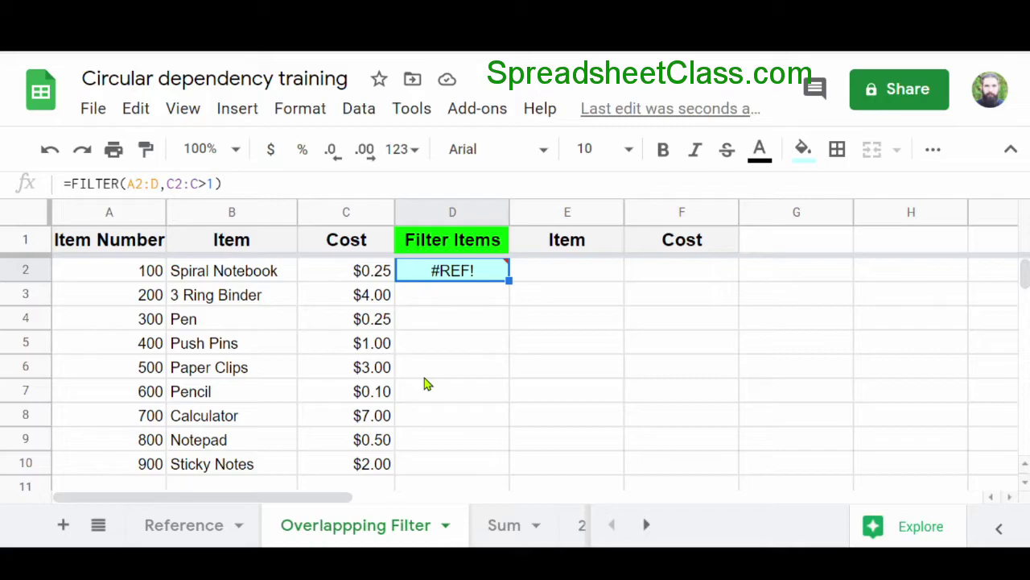
mouse_move(491, 277)
mouse_move(430, 277)
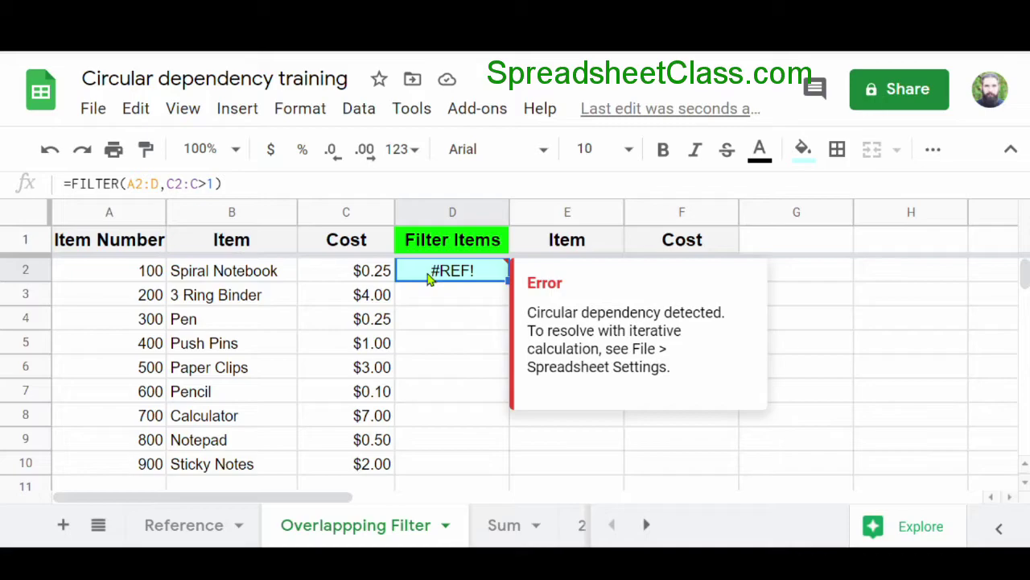
- Change D2's FILTER range from A2:D to A2:C, then move to the Sum sheet
left_click(159, 185)
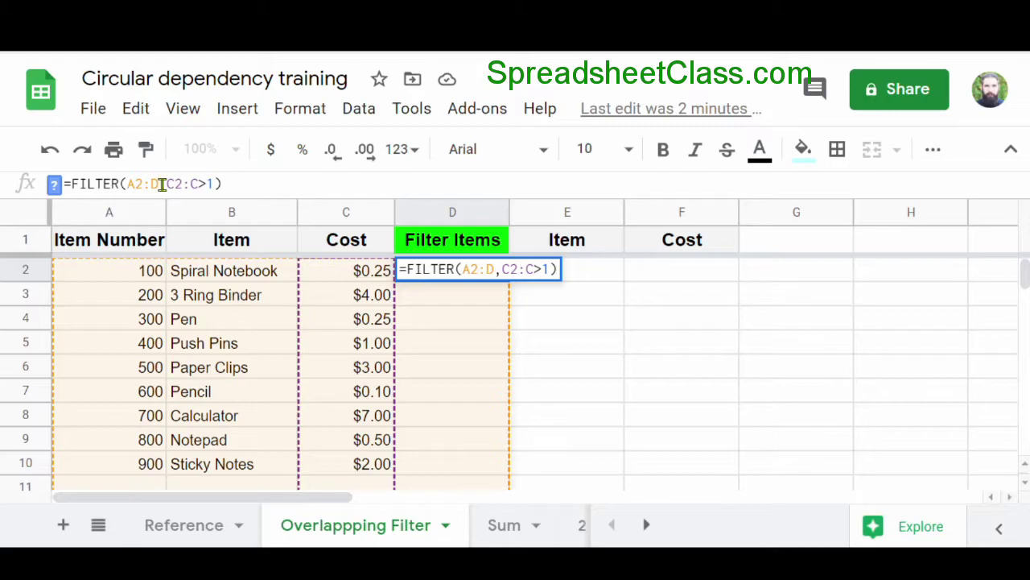
key("BackSpace")
type("c")
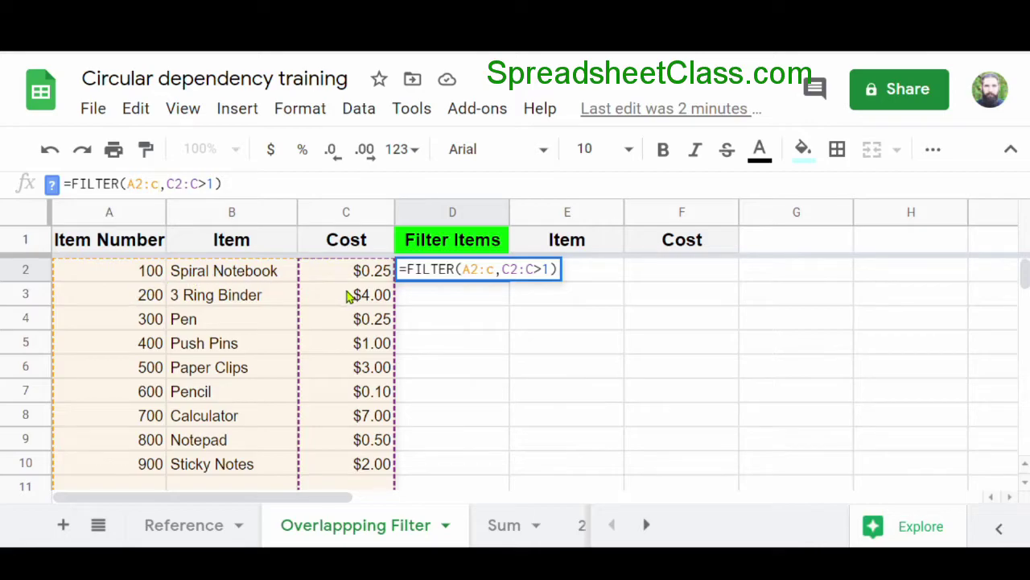
key("Return")
key("Up")
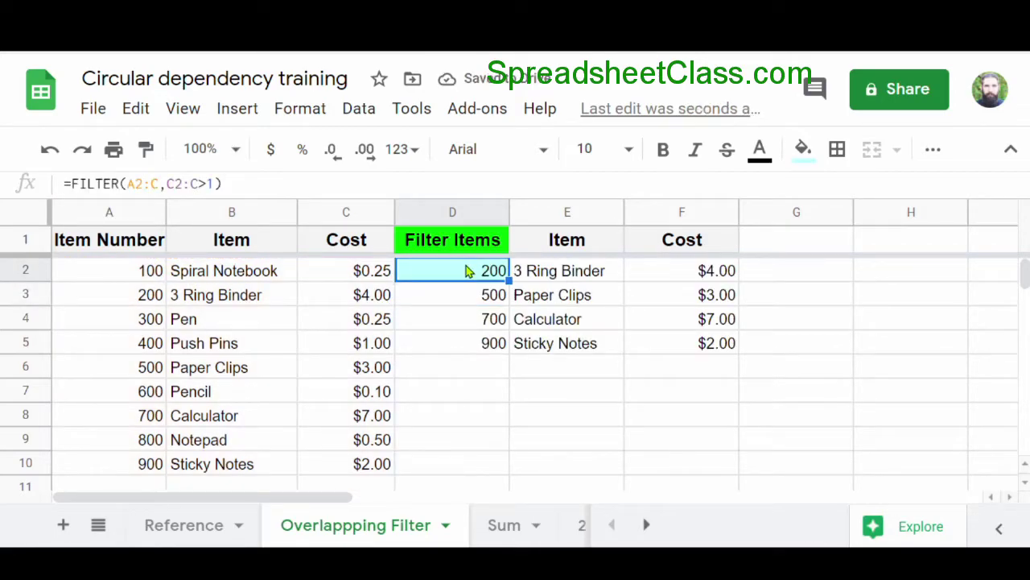
key("ctrl+shift+Page_Down")
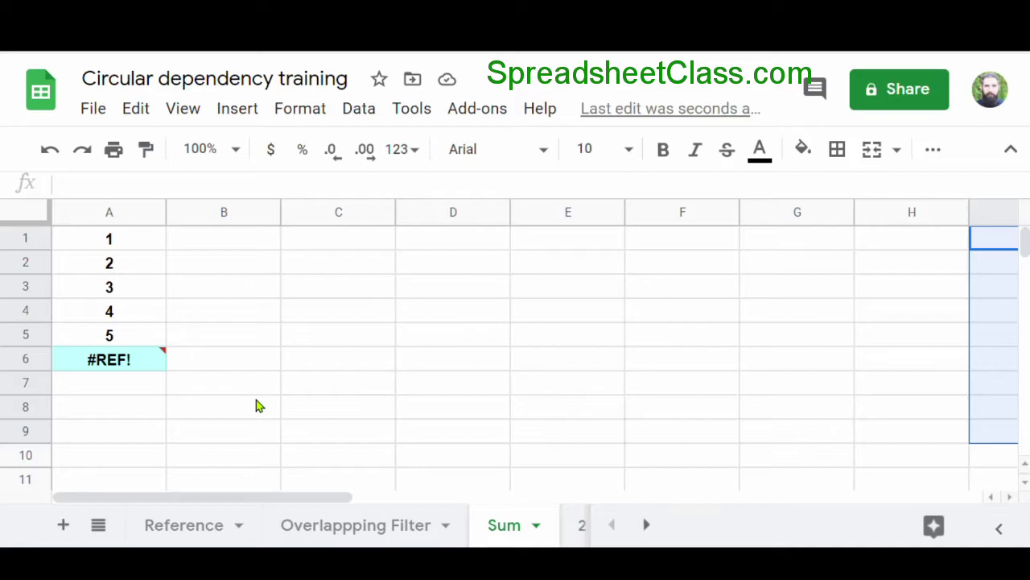
left_click(149, 360)
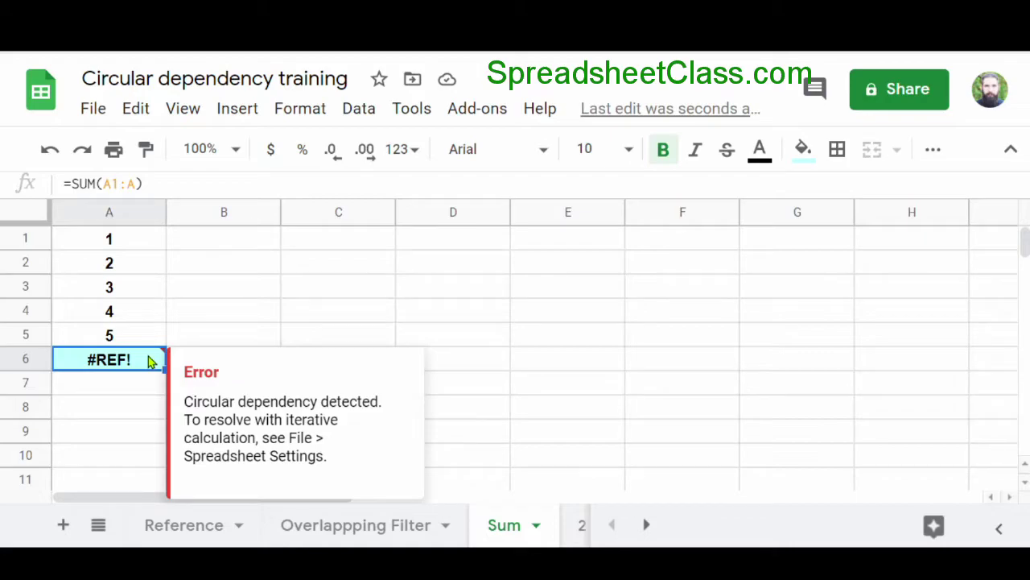
left_click(85, 184)
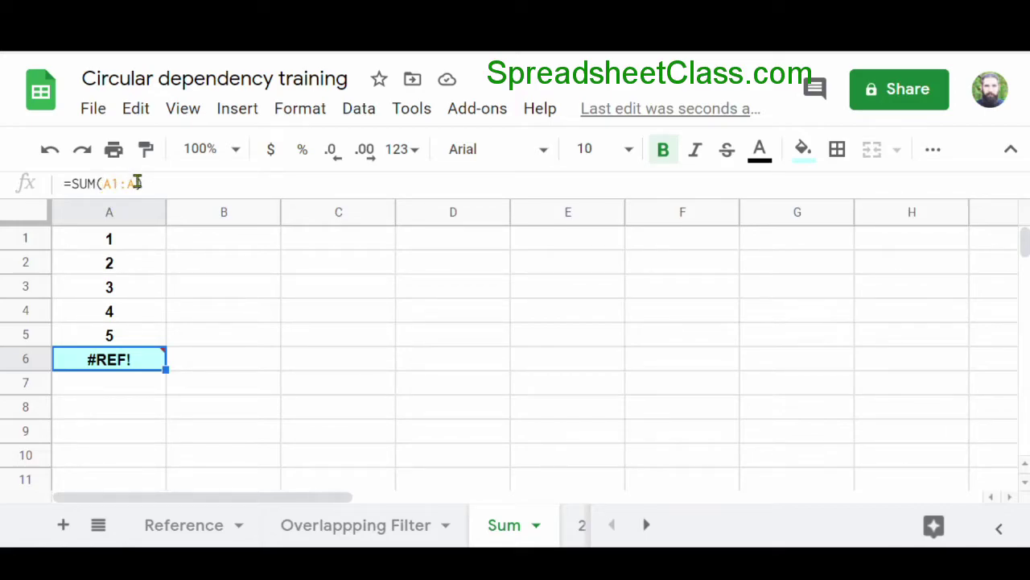
left_click(142, 363)
mouse_move(143, 364)
left_click(136, 182)
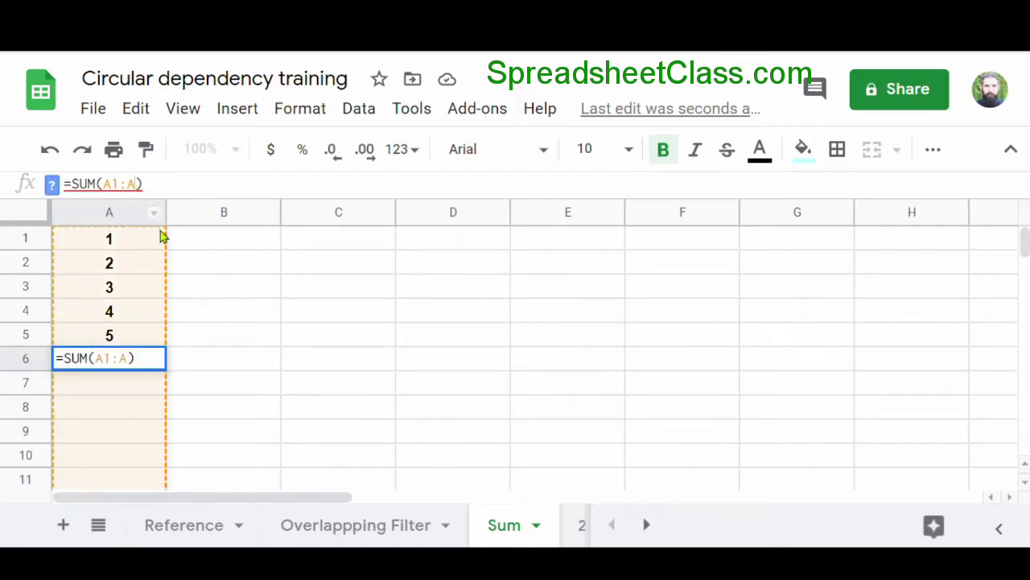
- Correct A6's formula to =SUM(A1:A5) so it totals 15
type("5")
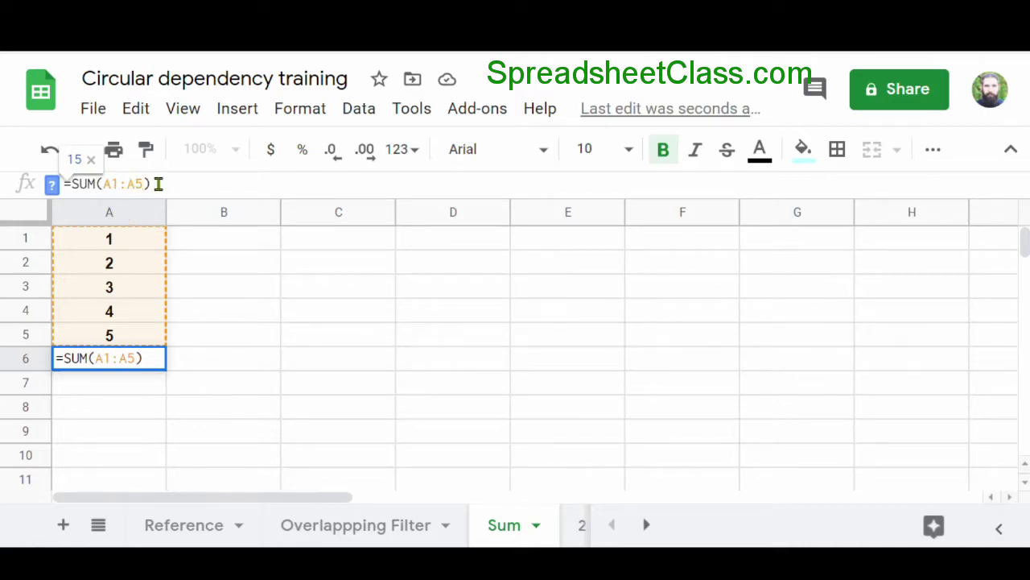
key("Return")
left_click(143, 364)
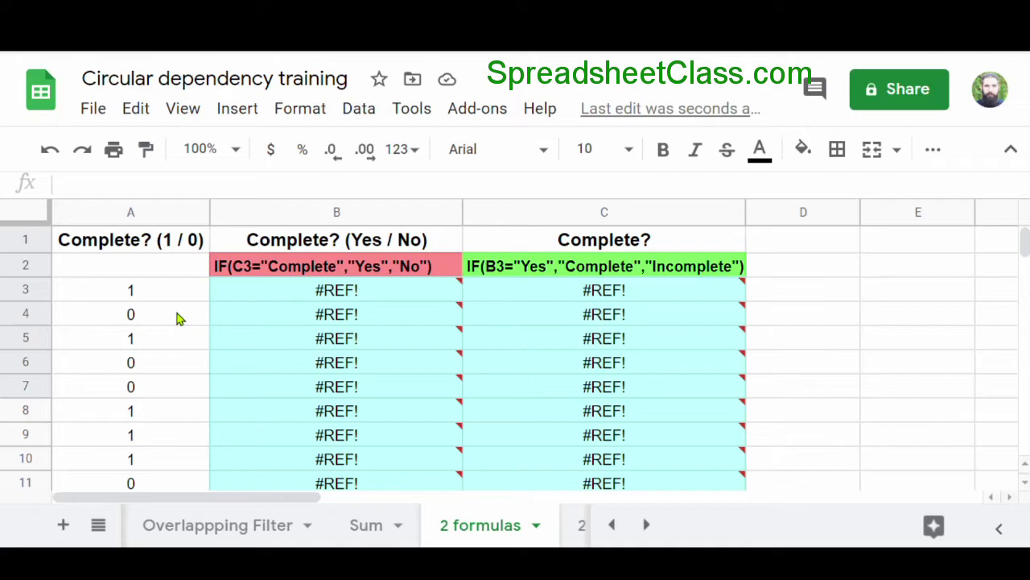
- Compare the mutually referencing IF formulas in B3 and C3
left_click(236, 291)
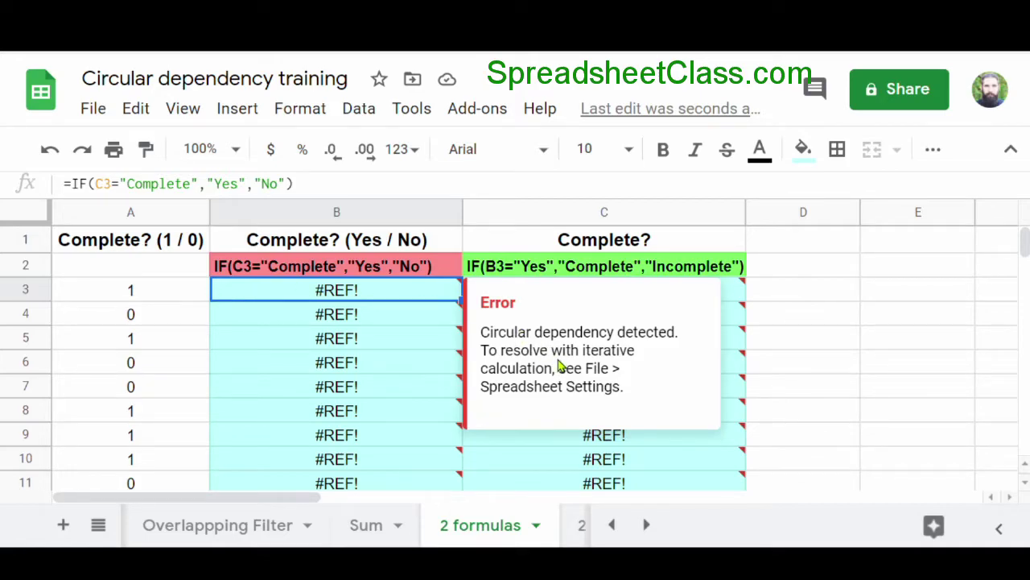
left_click(737, 292)
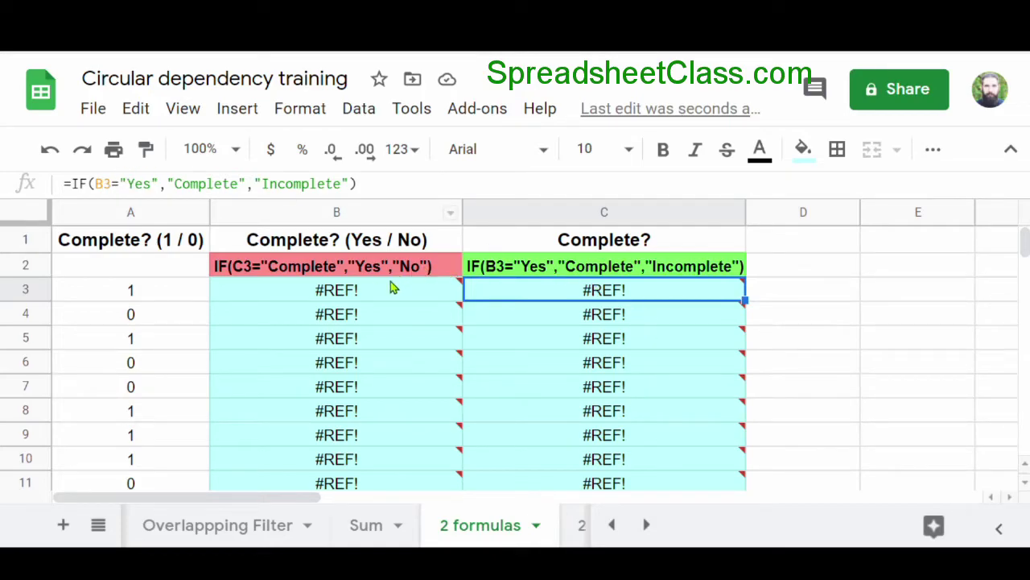
left_click(412, 299)
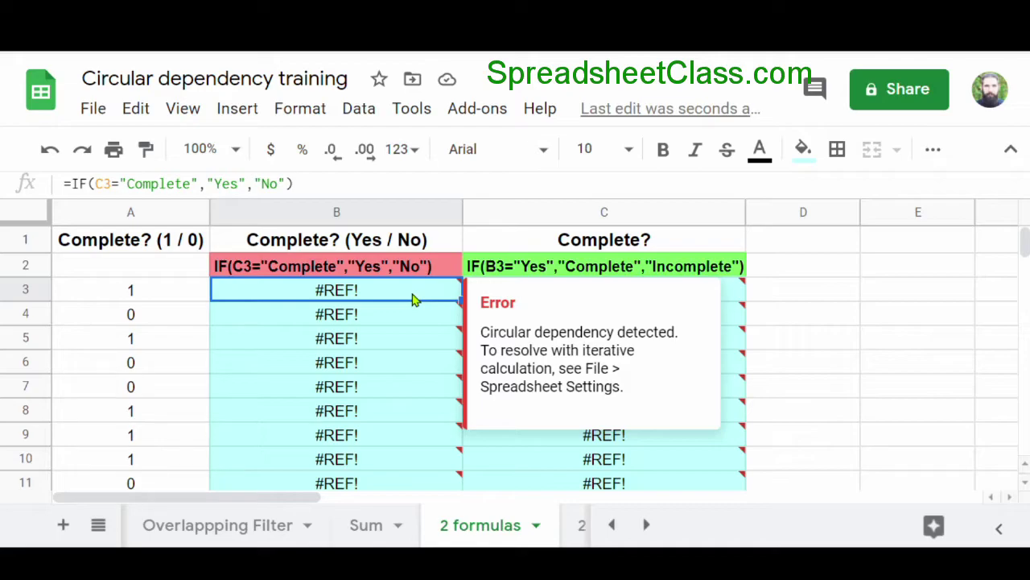
mouse_move(732, 300)
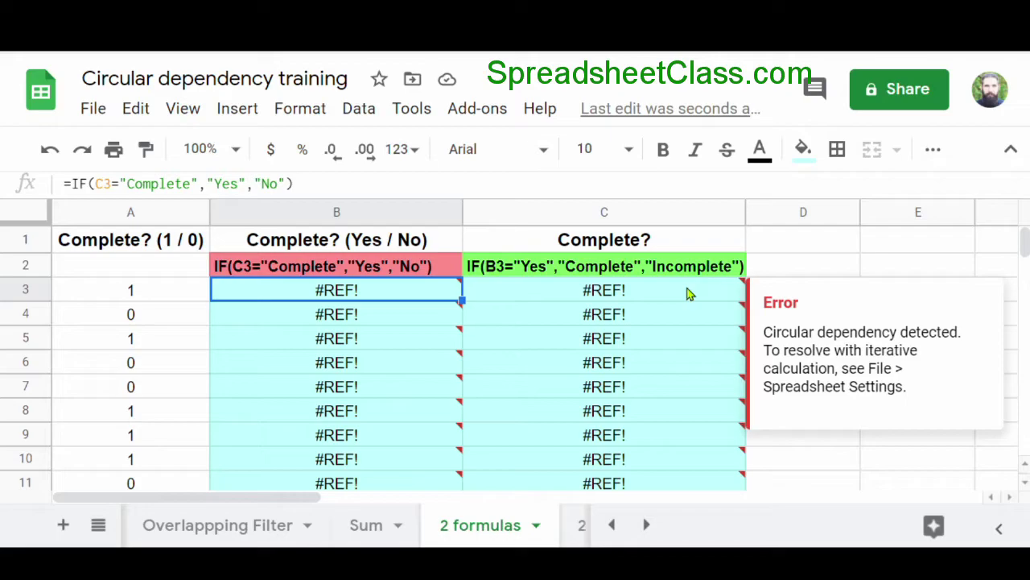
mouse_move(269, 295)
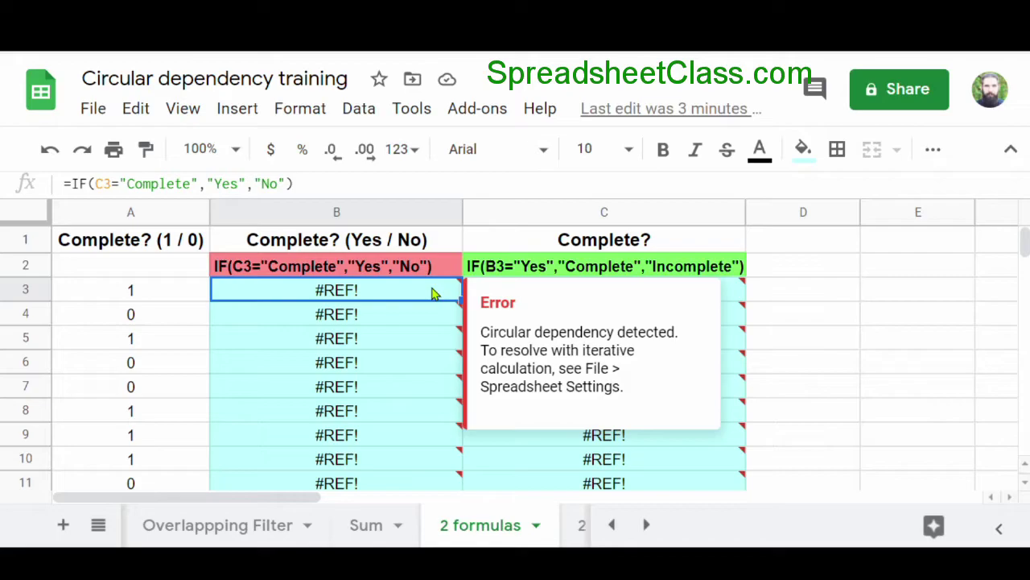
- Replace C3="Complete" with A3=1 in B3's IF formula and check B3 and C3
left_click_drag(94, 183, 200, 184)
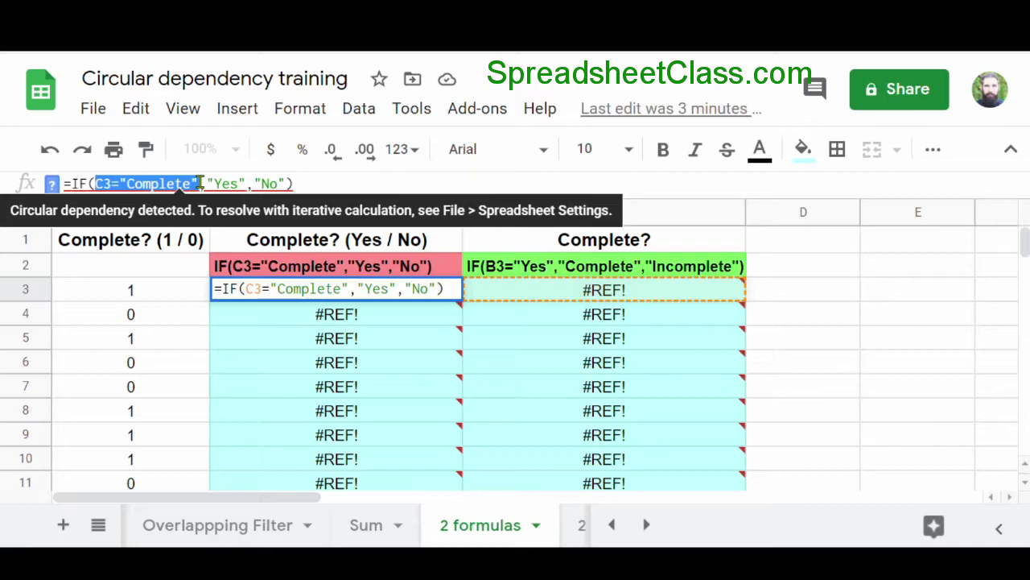
type("a3=1")
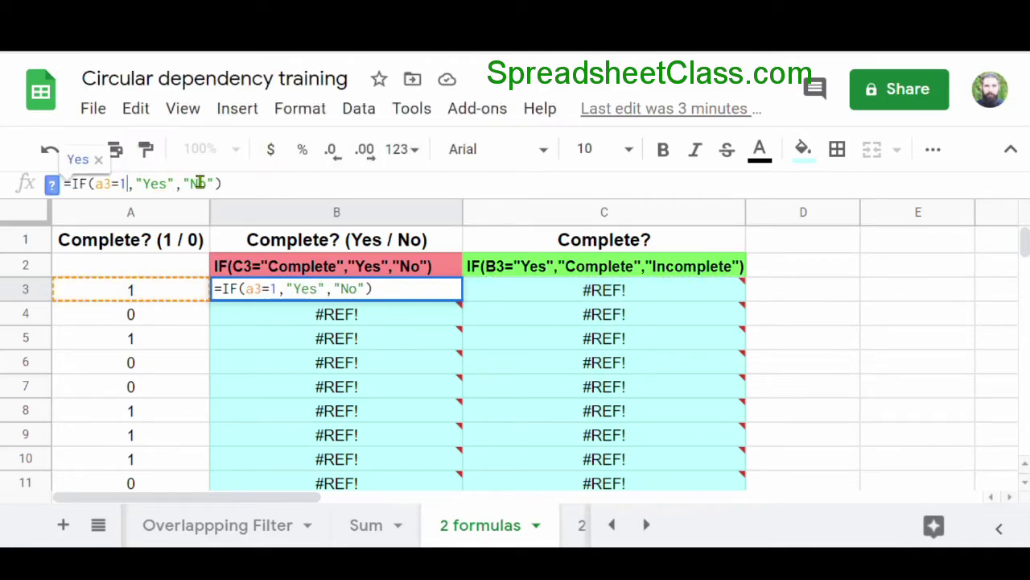
key("Return")
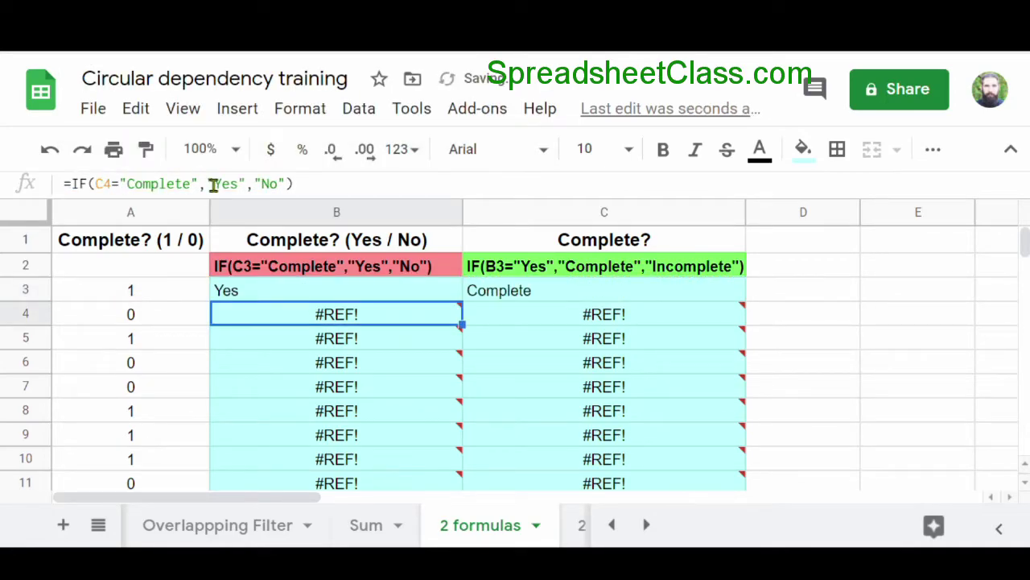
left_click(399, 297)
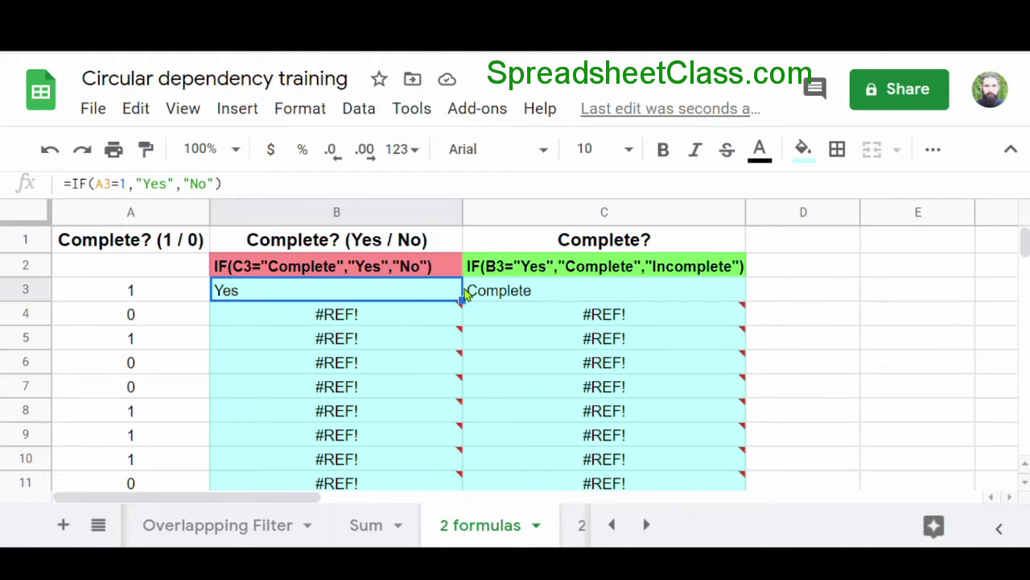
left_click(533, 292)
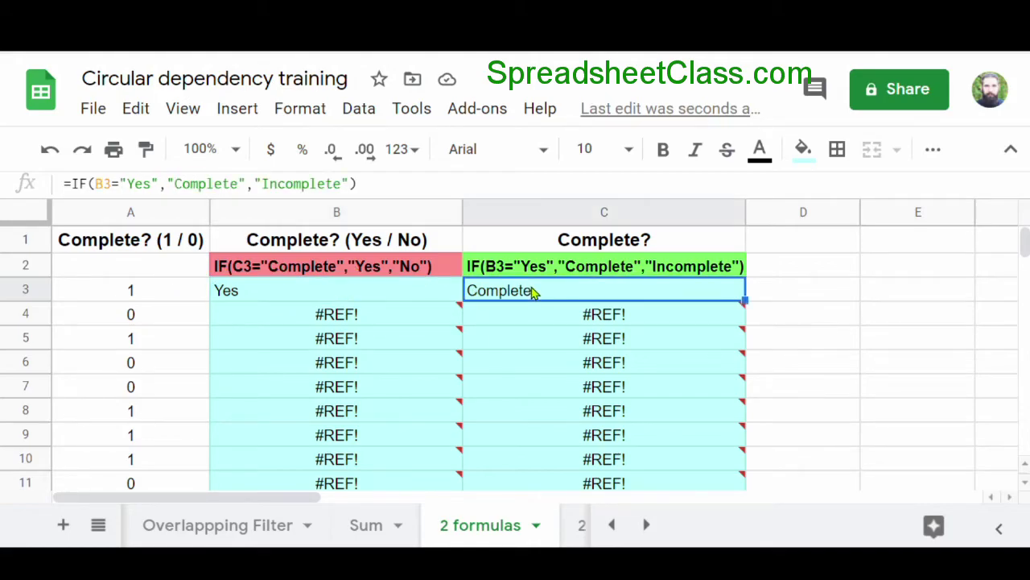
- Fill B3's IF formula down through row 11
left_click(351, 295)
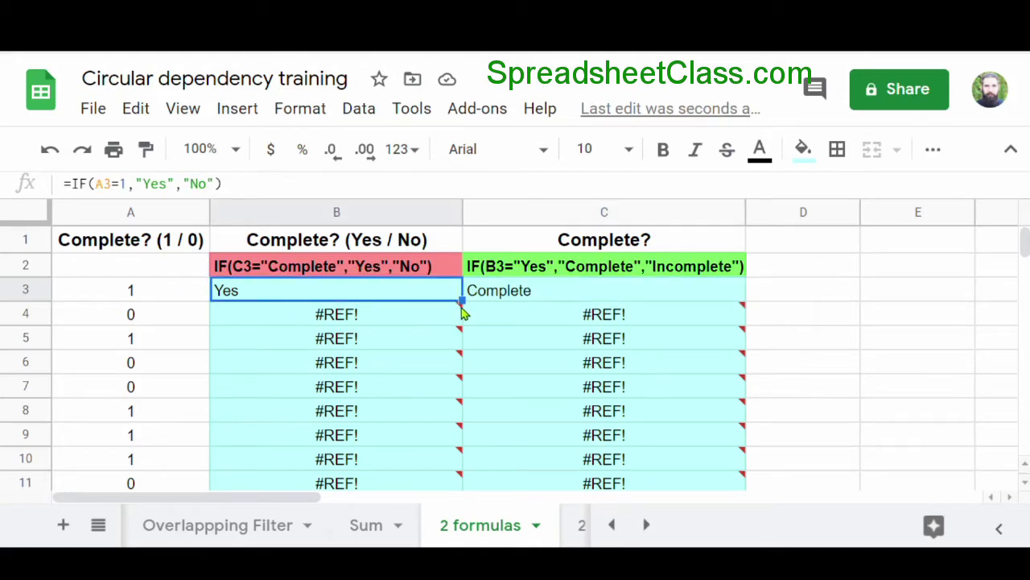
left_click_drag(463, 300, 463, 483)
left_click(416, 294)
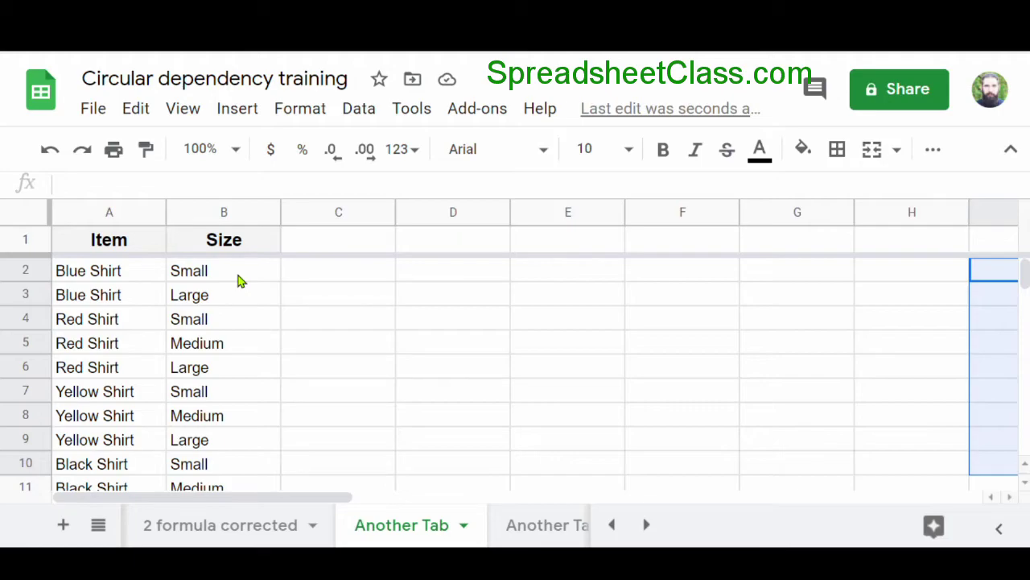
- Switch to Another Tab 2 and inspect the circular #REF! error in A2's filter
key("ctrl+shift+Page_Down")
mouse_move(138, 276)
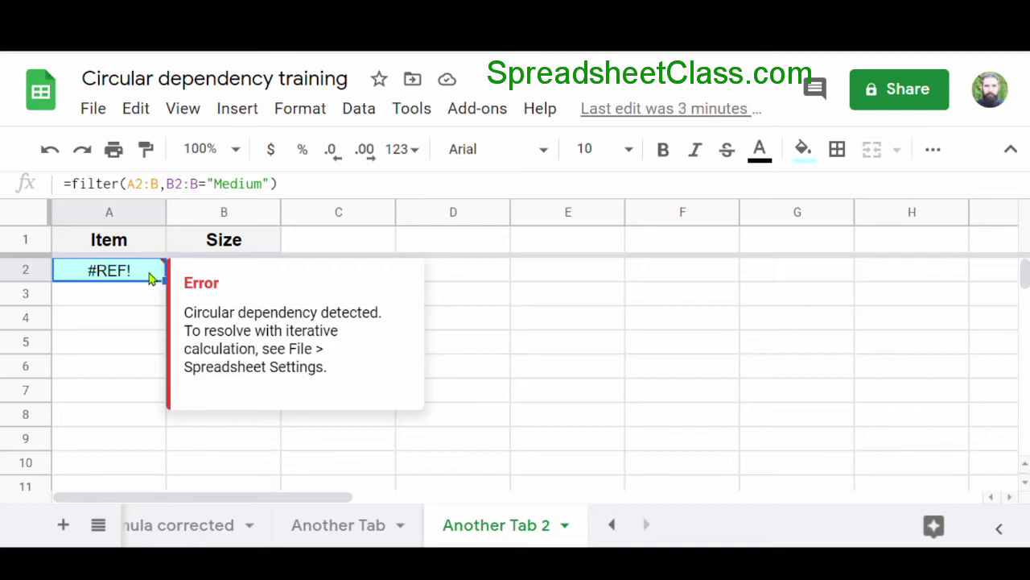
left_click(127, 183)
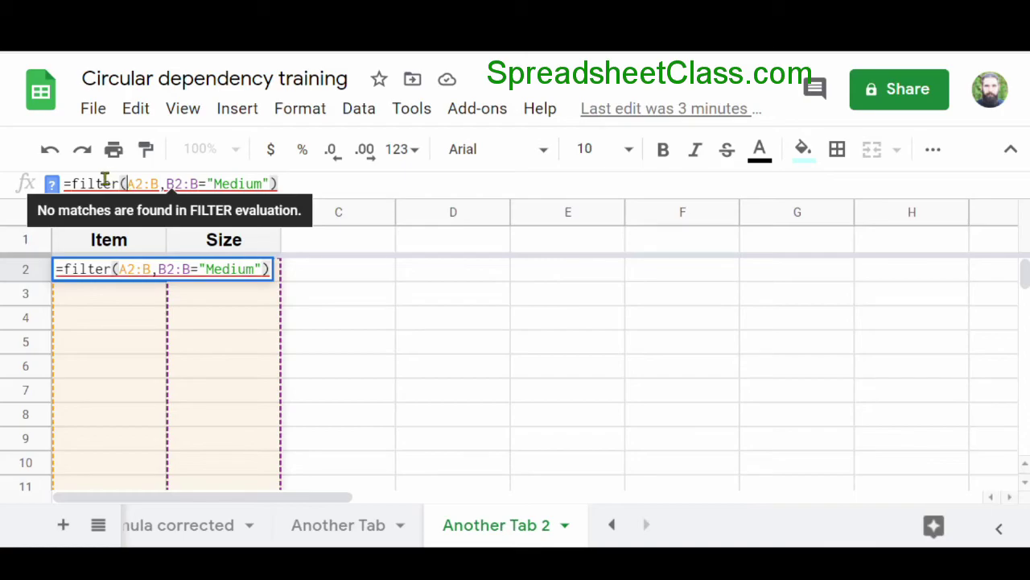
- Prefix both of A2's filter ranges with 'Another Tab'! so it reads from that sheet
type("'")
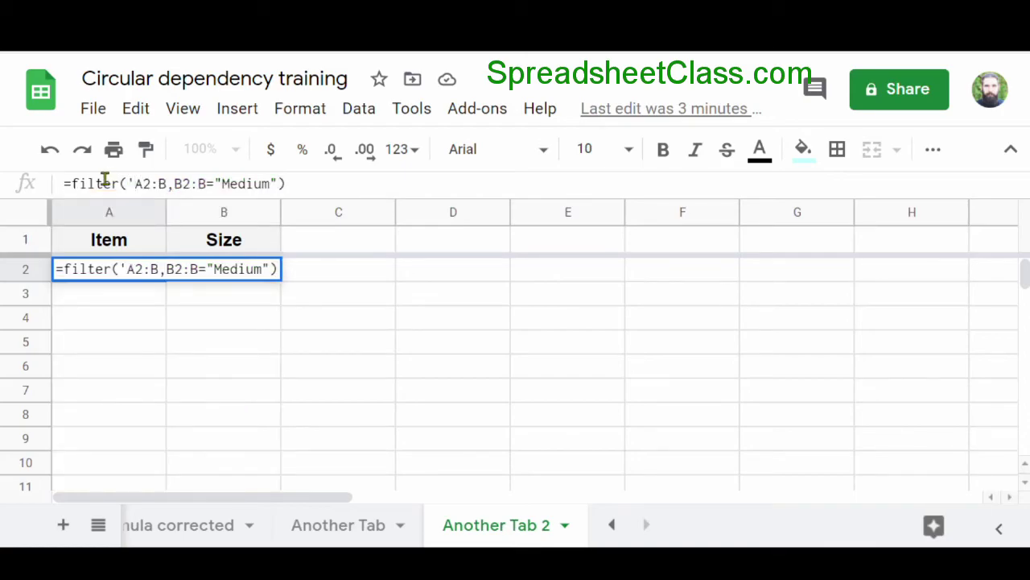
type("Another Tab")
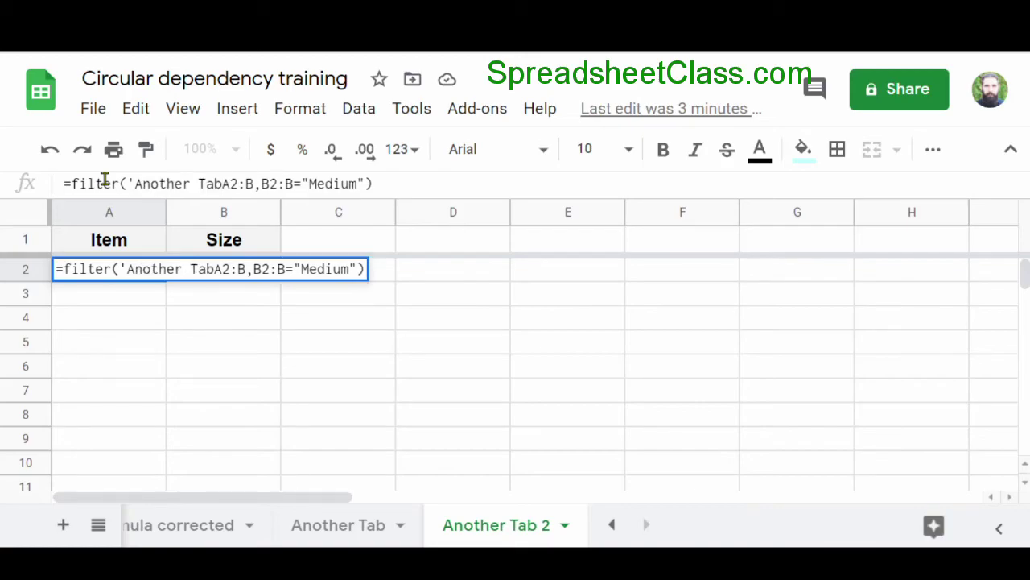
type("'")
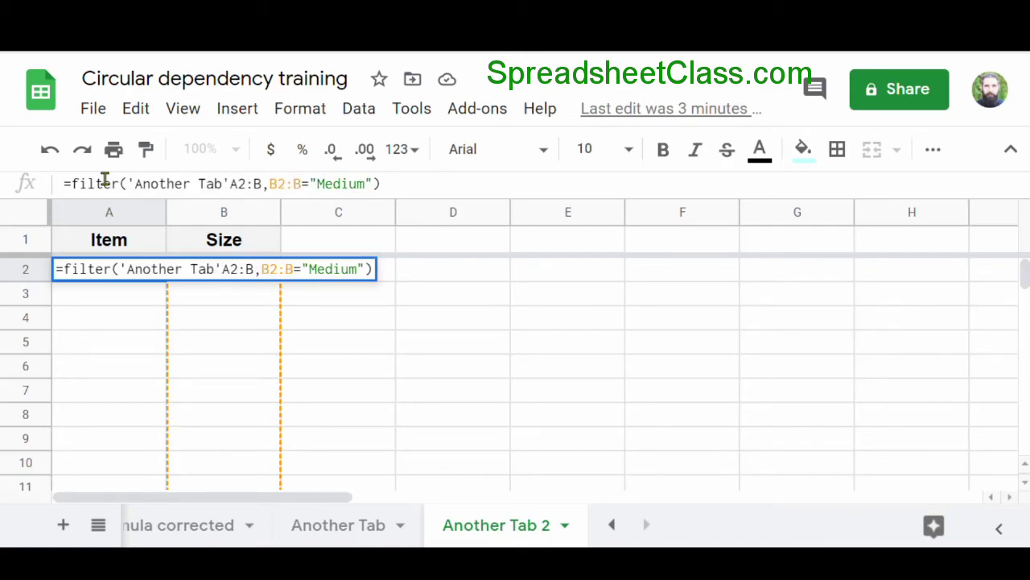
type("!")
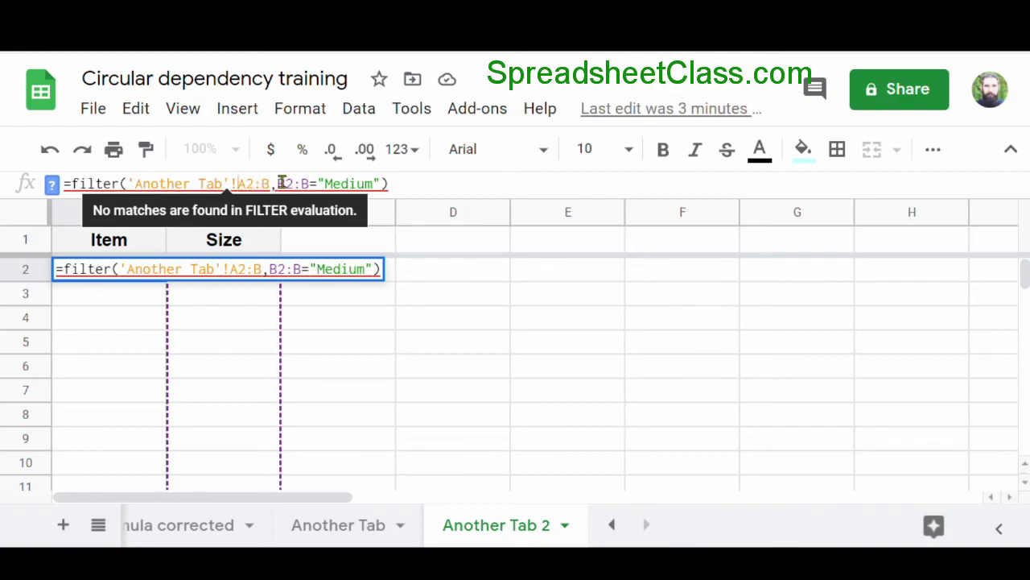
left_click(277, 184)
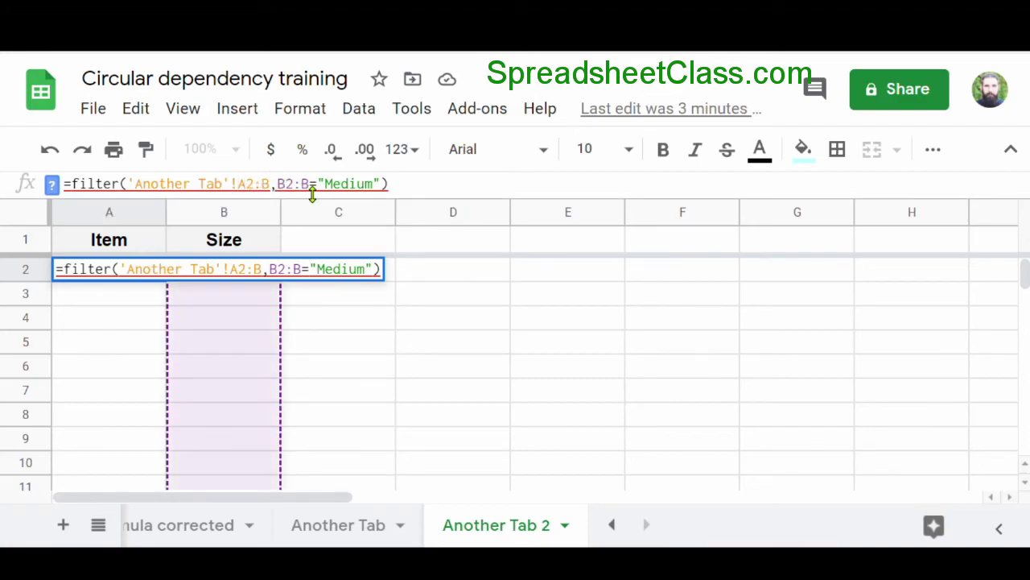
type("'Another Tab")
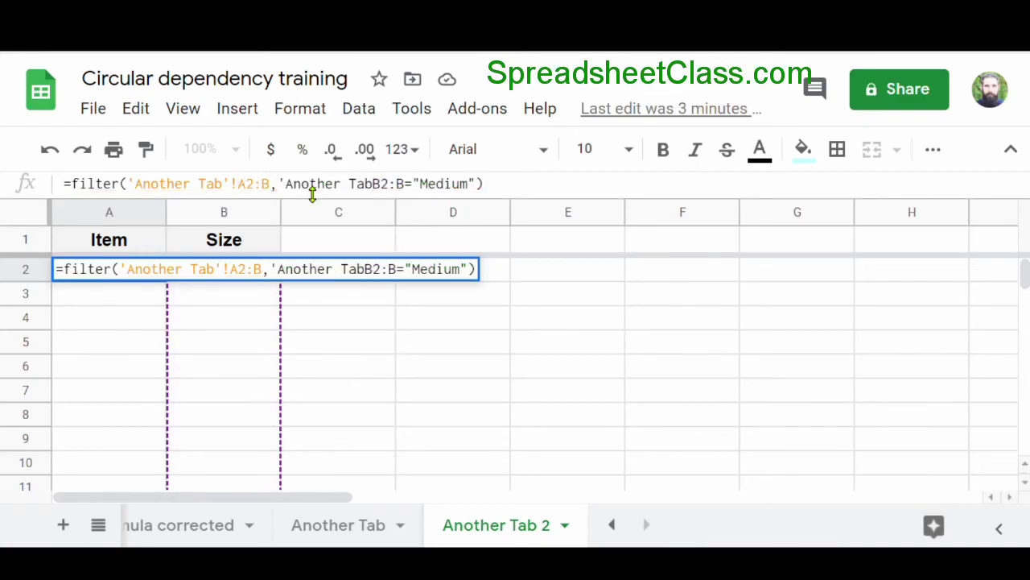
type("'")
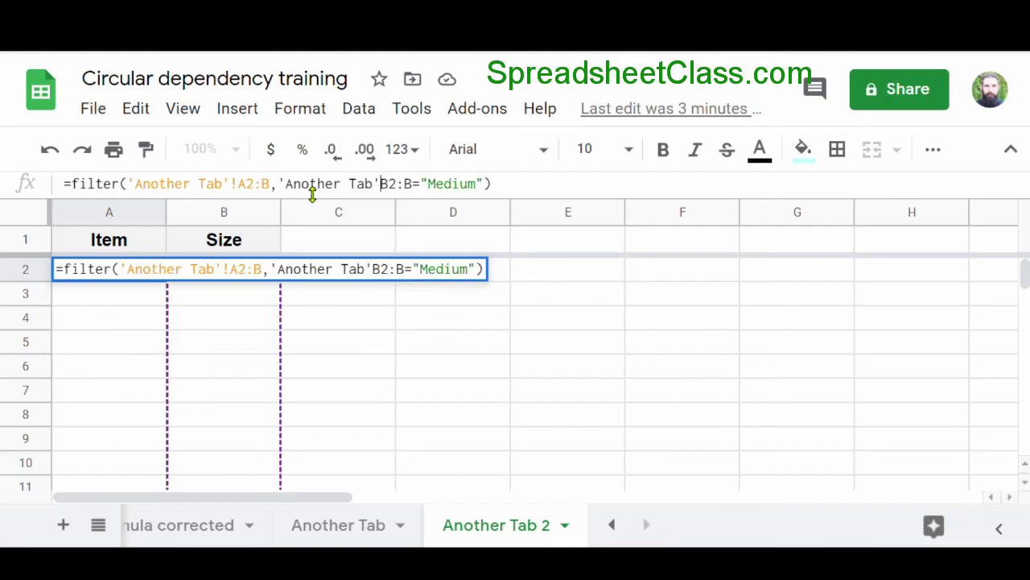
type("!")
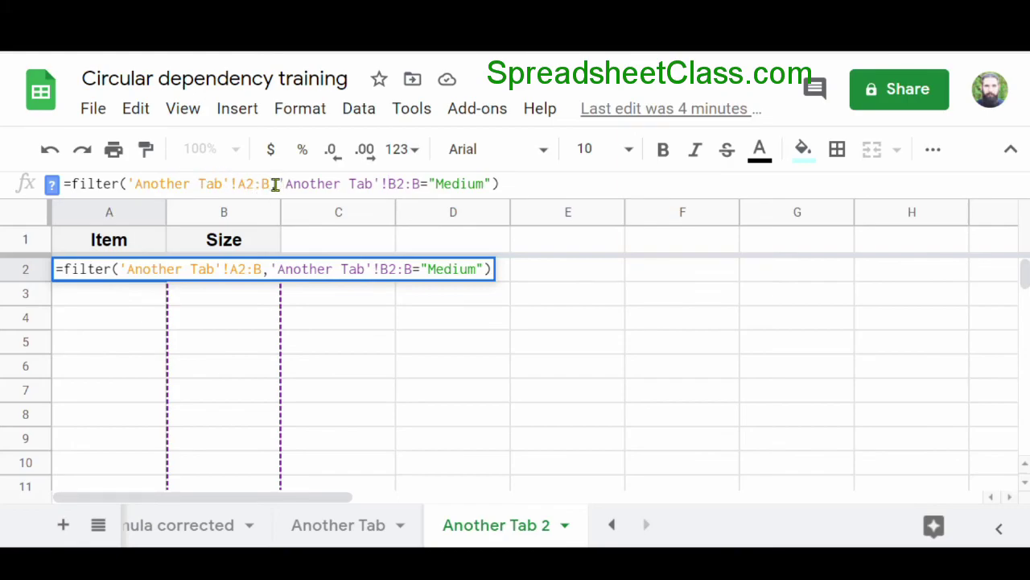
key("Return")
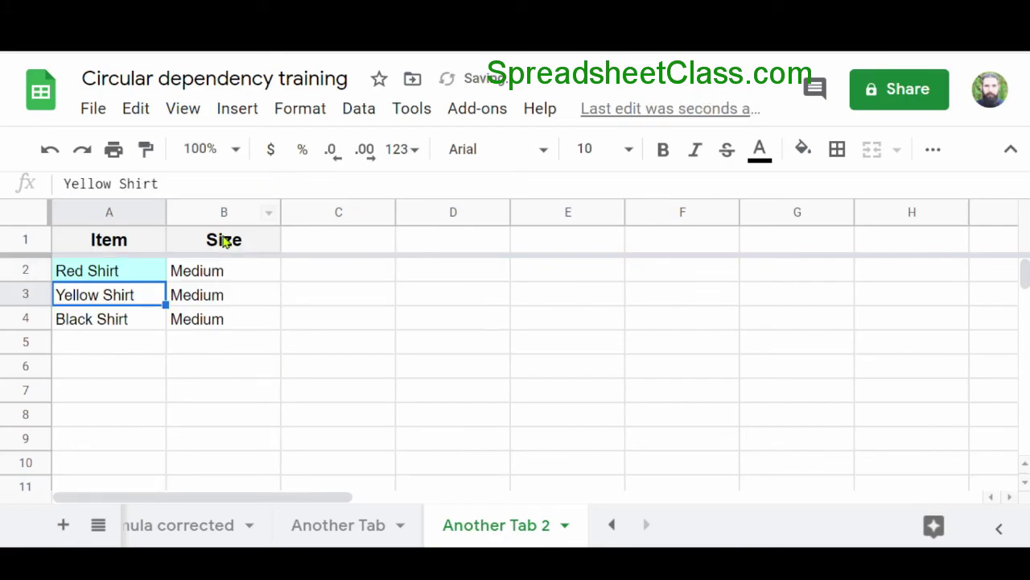
left_click(160, 272)
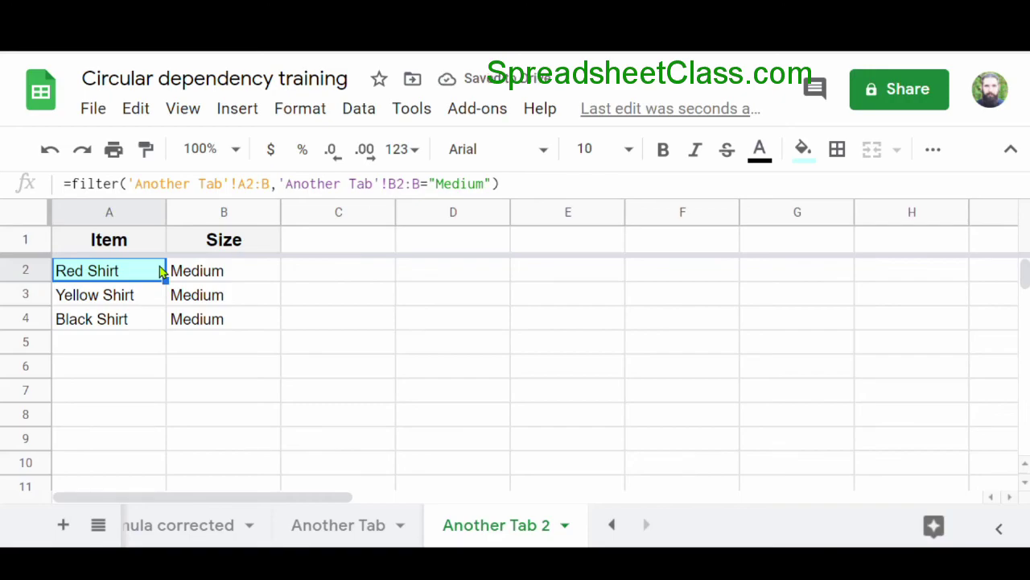